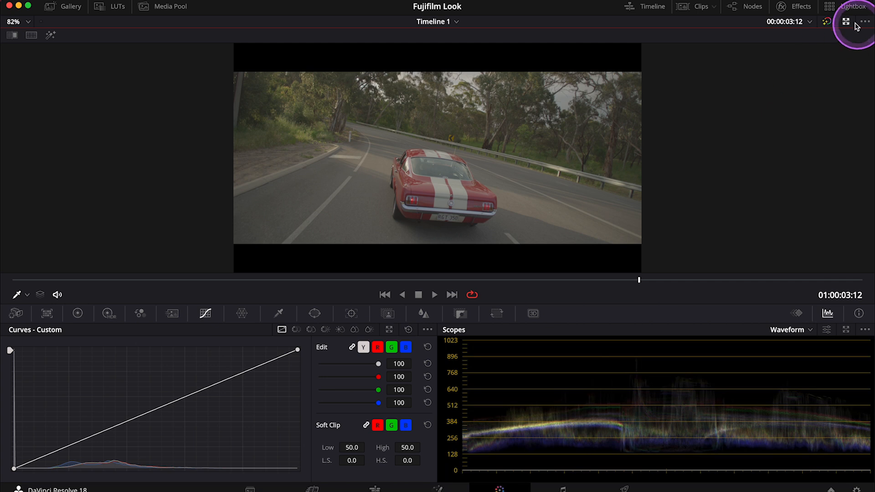
# Restore the standard viewer layout with the node graph and give node 02 a label beginning with "Log to R".
pyautogui.click(847, 22)
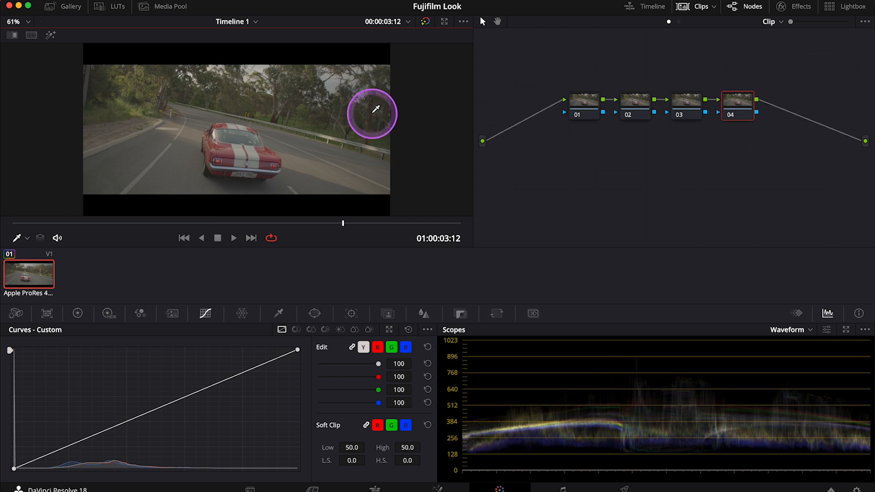
pyautogui.click(637, 109)
pyautogui.rightClick(639, 109)
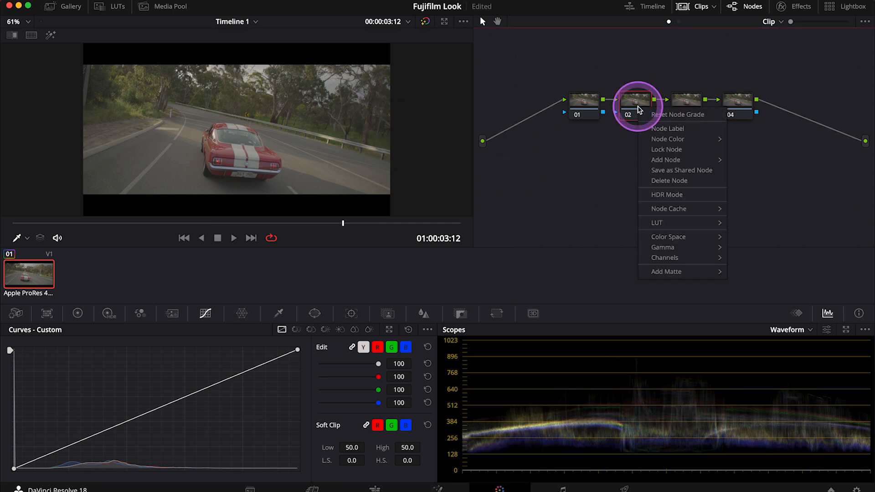
pyautogui.click(666, 129)
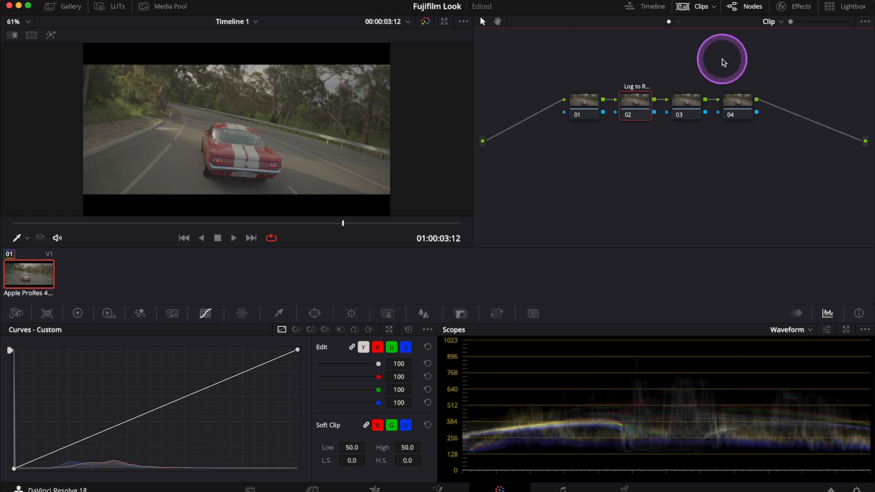
# Search the effects library for "color" and apply the Color Space Transform effect to node 02.
pyautogui.click(782, 12)
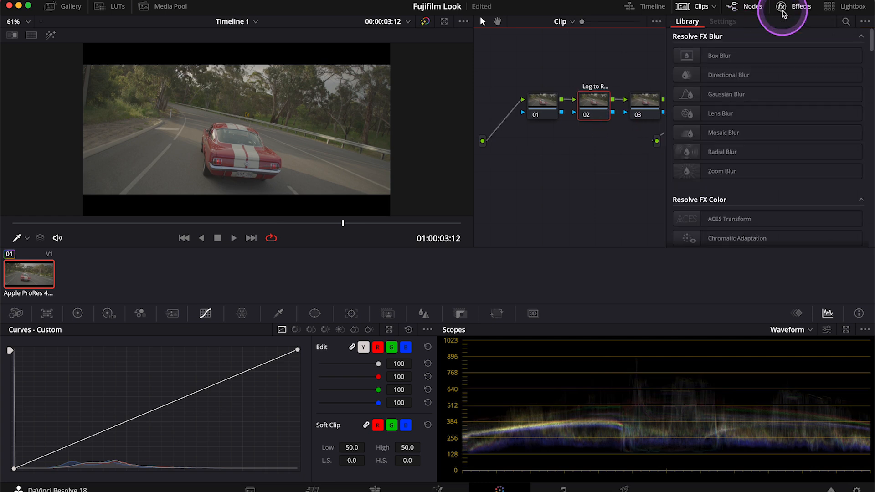
pyautogui.click(846, 22)
pyautogui.write('color')
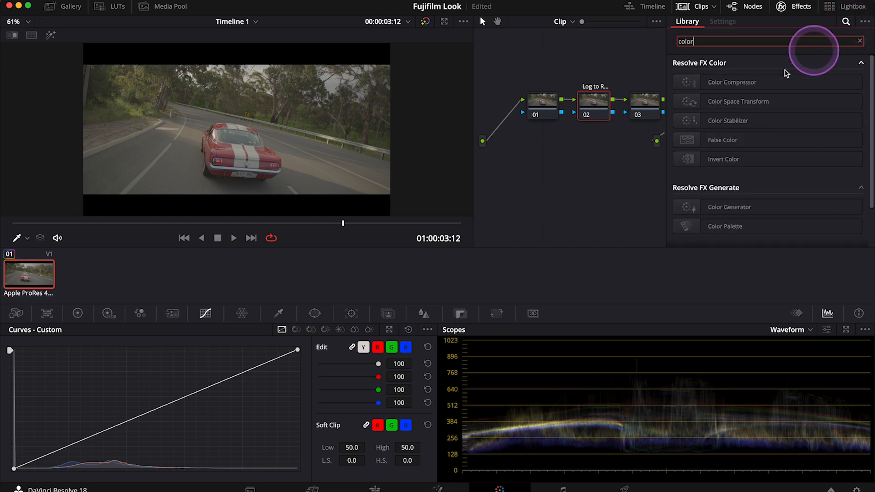
pyautogui.moveTo(734, 101); pyautogui.dragTo(592, 104)
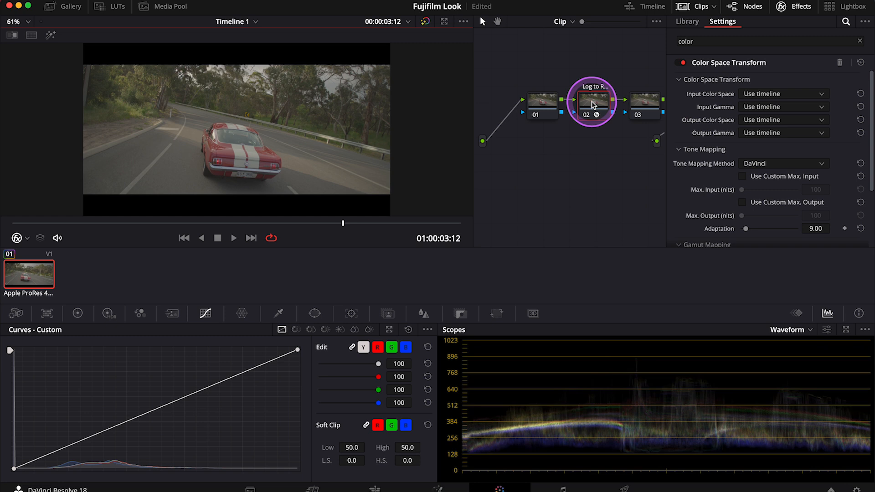
# Set the Input Color Space of node 02's Color Space Transform to DRAGONcolor2.
pyautogui.click(768, 95)
pyautogui.click(768, 94)
pyautogui.click(767, 95)
pyautogui.scroll(-5, 775, 157)
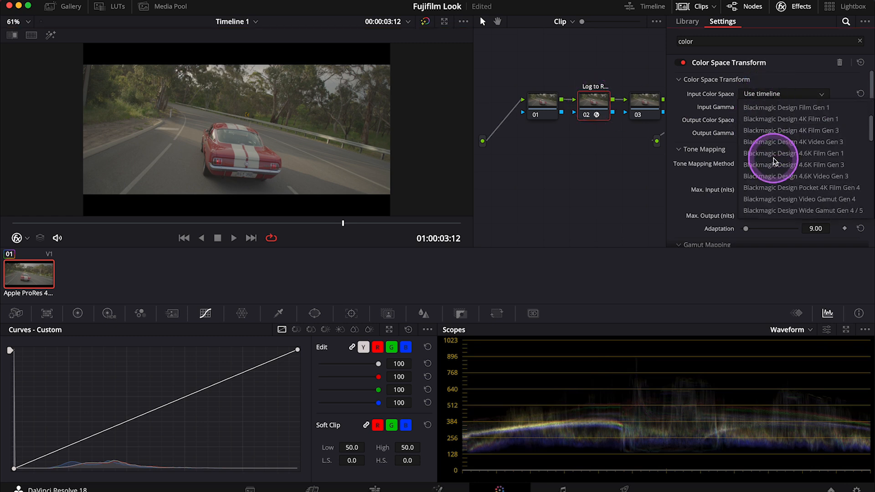
pyautogui.scroll(-2, 775, 159)
pyautogui.click(774, 155)
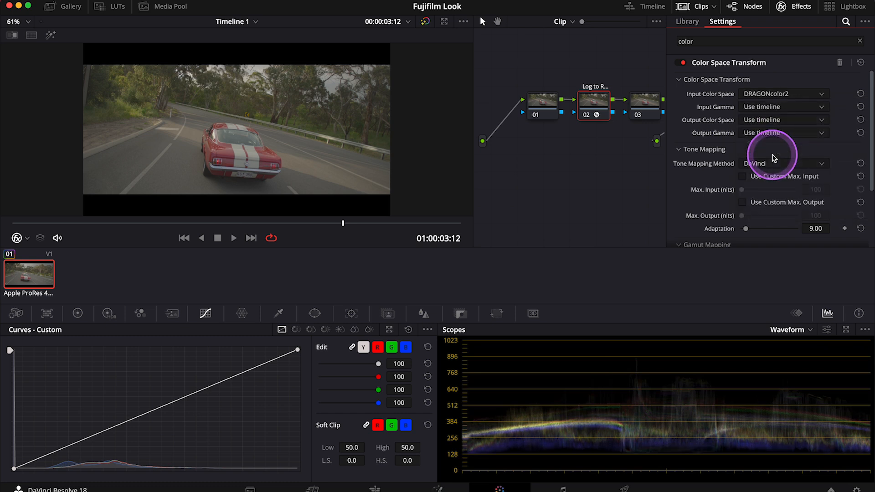
# Set the Input Gamma of node 02's Color Space Transform to REDlogFilm and close the effects library.
pyautogui.click(775, 107)
pyautogui.write('red')
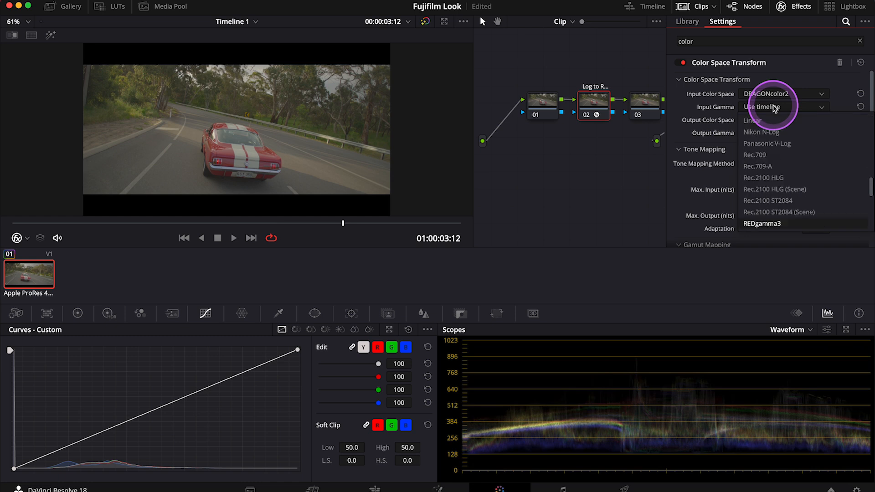
pyautogui.scroll(-3, 777, 192)
pyautogui.click(775, 201)
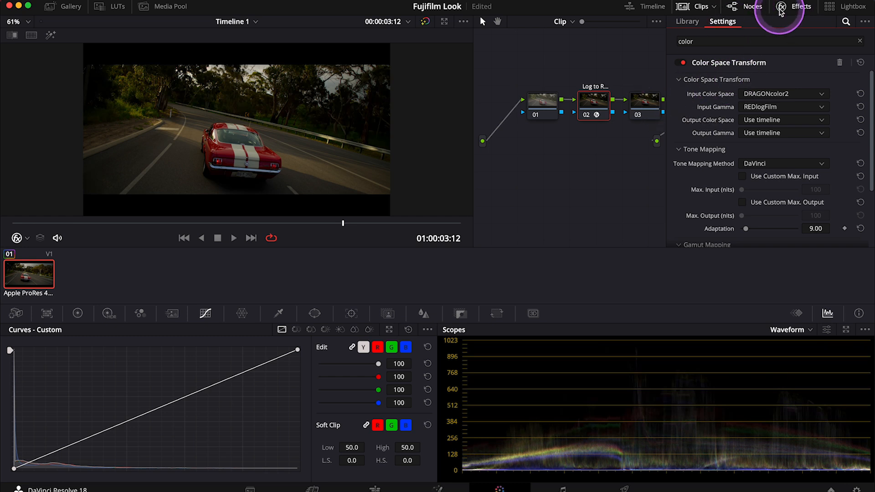
pyautogui.click(781, 9)
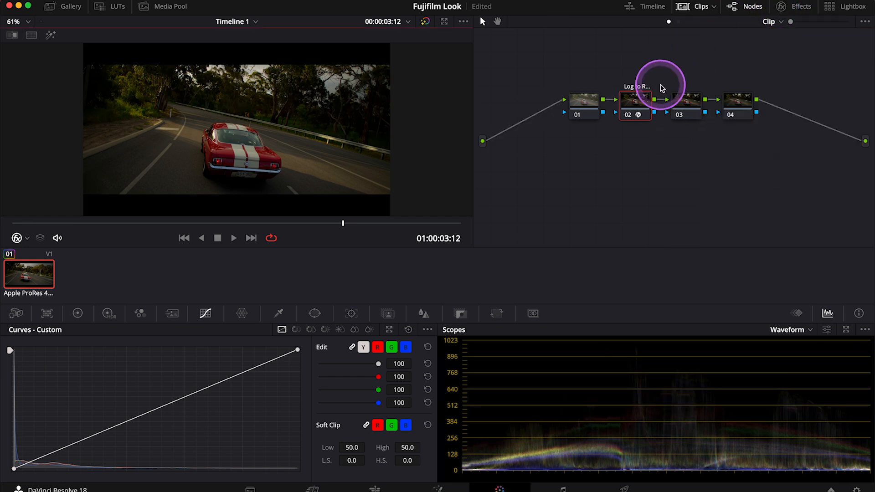
# Give node 03 a label beginning with "Rec.709 t" and apply the Color Space Transform effect to it.
pyautogui.rightClick(695, 104)
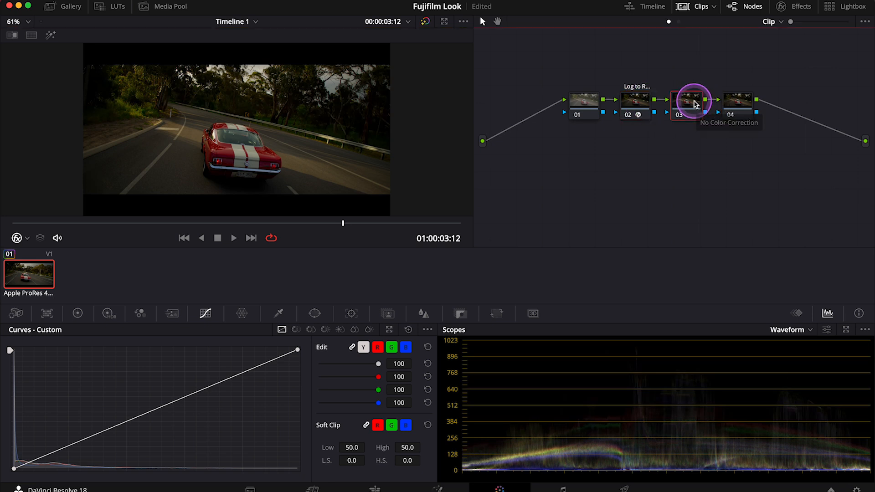
pyautogui.click(716, 124)
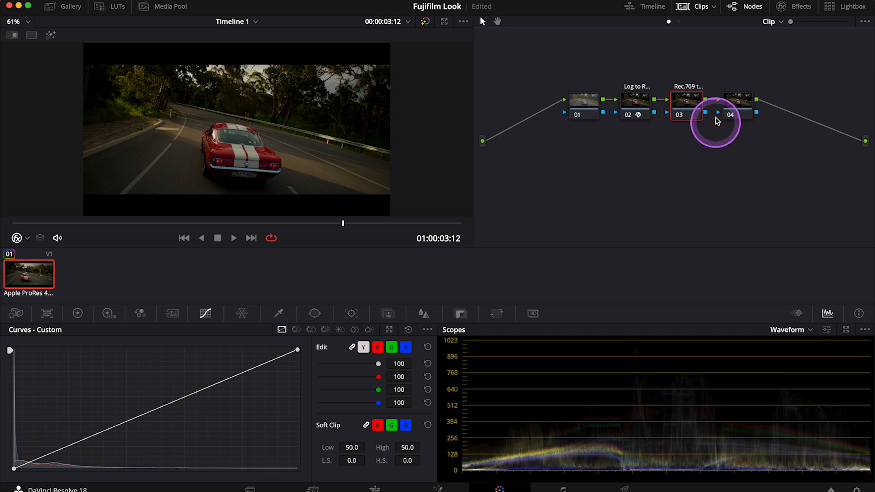
pyautogui.click(786, 15)
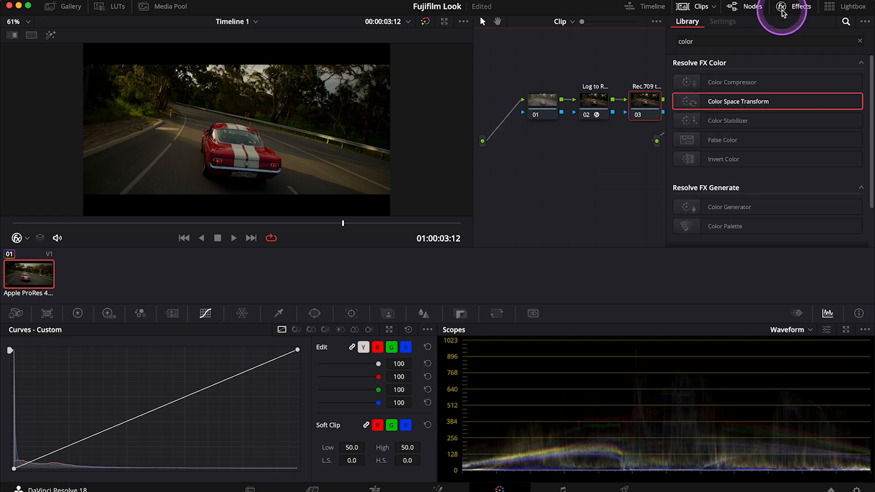
pyautogui.click(722, 104)
pyautogui.moveTo(721, 101); pyautogui.dragTo(642, 107)
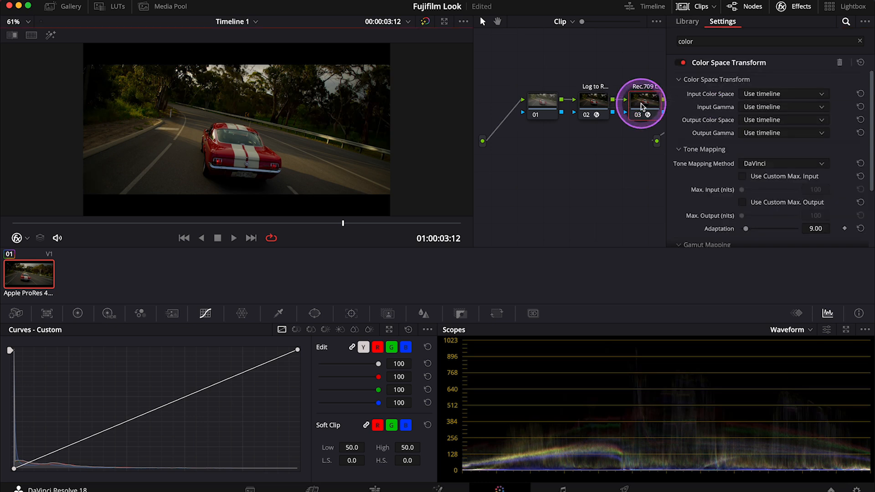
# Set the Output Gamma of node 03's Color Space Transform to Cineon Film Log and close the effects library.
pyautogui.click(768, 133)
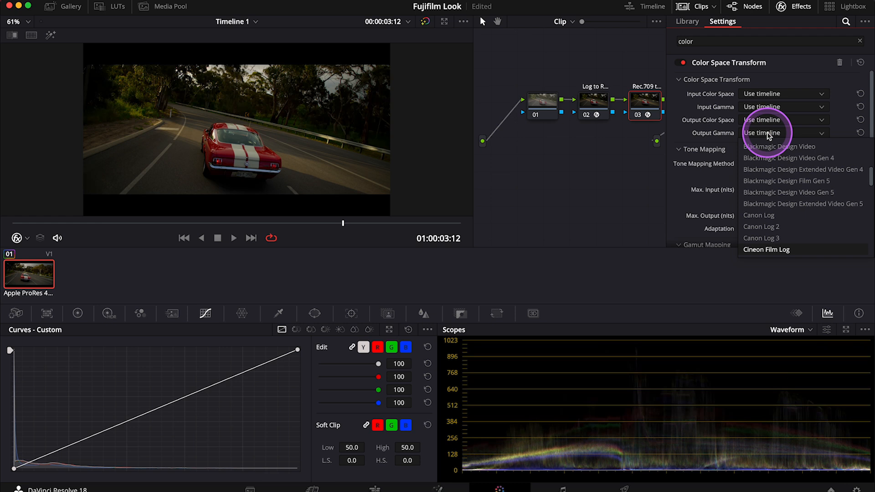
pyautogui.scroll(-5, 766, 220)
pyautogui.scroll(4, 778, 209)
pyautogui.click(776, 187)
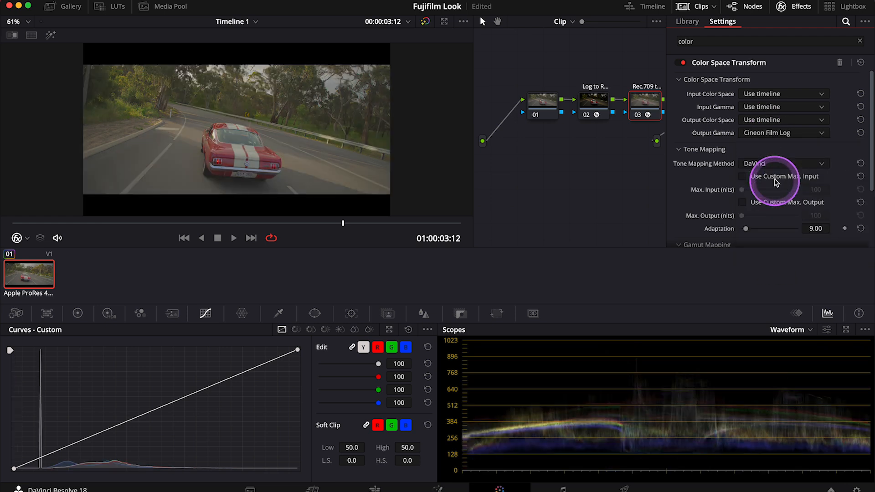
pyautogui.click(782, 6)
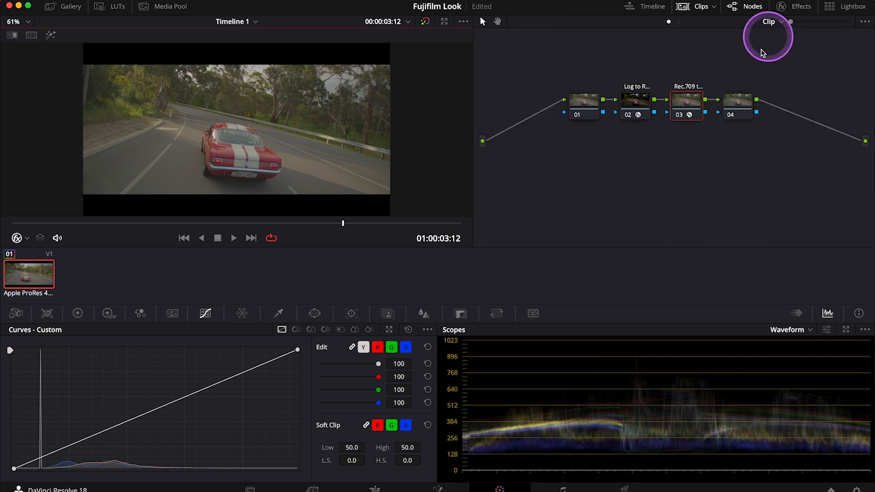
# Label node 04 "LUT" and apply the Rec709 Fujifilm 3513DI D55 film look LUT to it.
pyautogui.rightClick(738, 101)
pyautogui.click(764, 123)
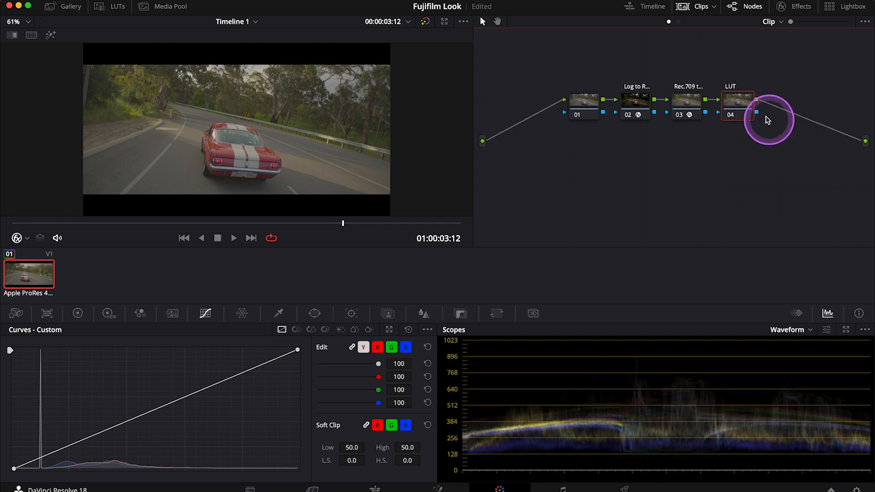
pyautogui.rightClick(739, 106)
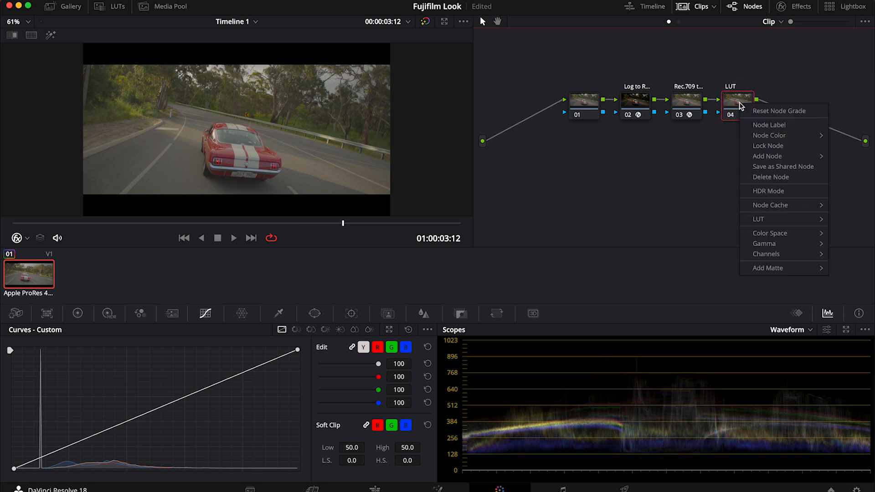
pyautogui.moveTo(766, 219)
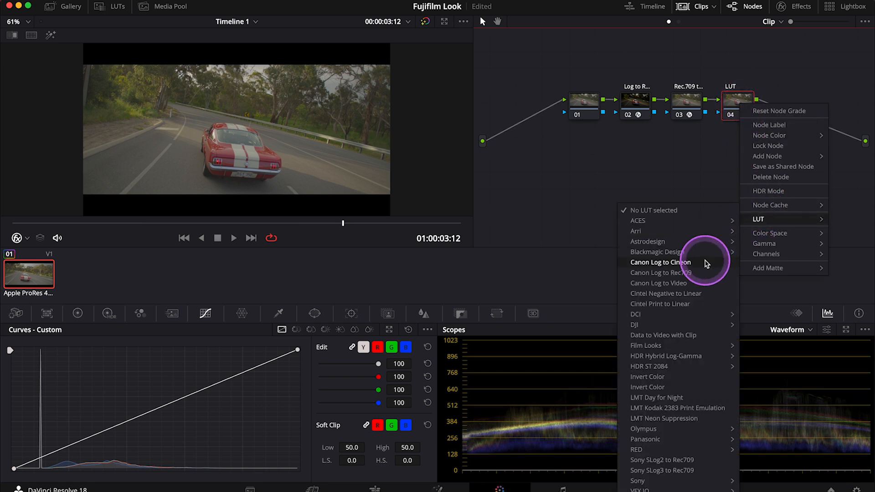
pyautogui.moveTo(652, 347)
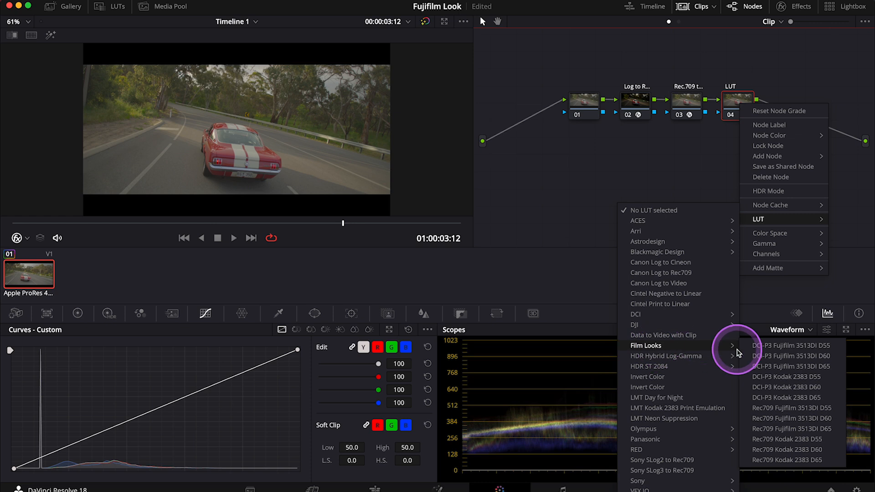
pyautogui.click(792, 409)
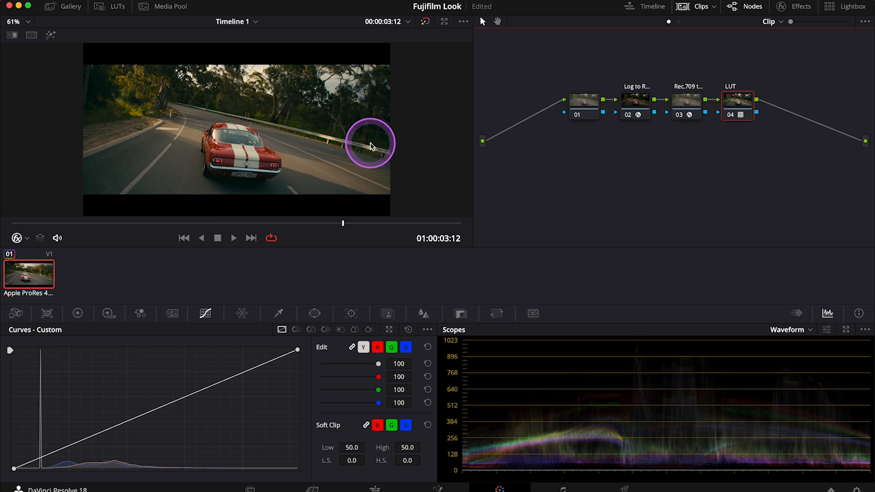
# Try the Rec709 Fujifilm 3513DI D60 and D65 film look LUTs on node 04.
pyautogui.rightClick(737, 104)
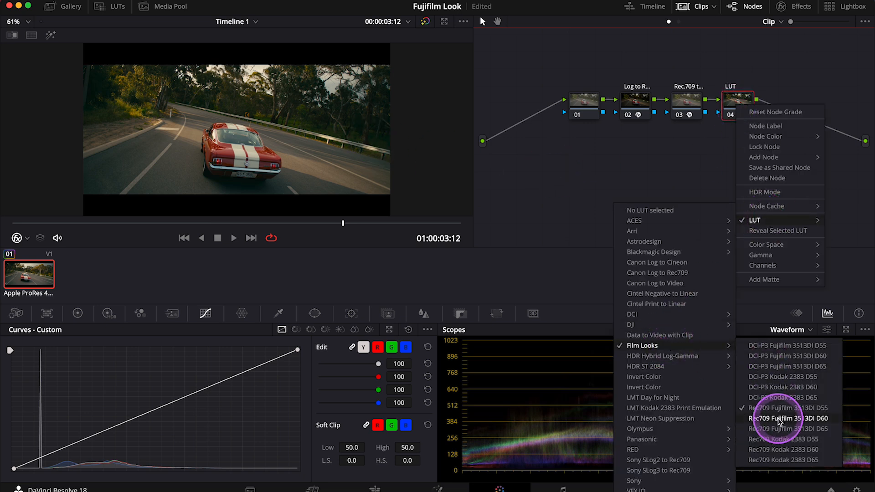
pyautogui.click(779, 420)
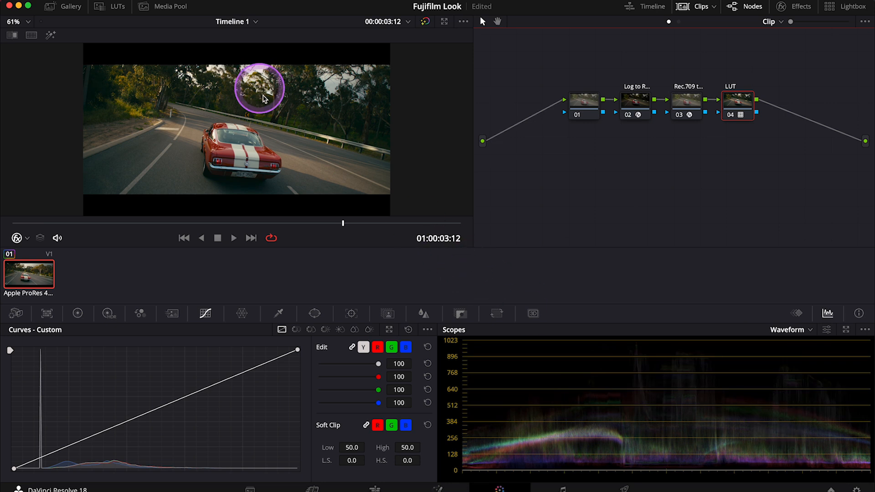
pyautogui.rightClick(736, 113)
pyautogui.moveTo(769, 232)
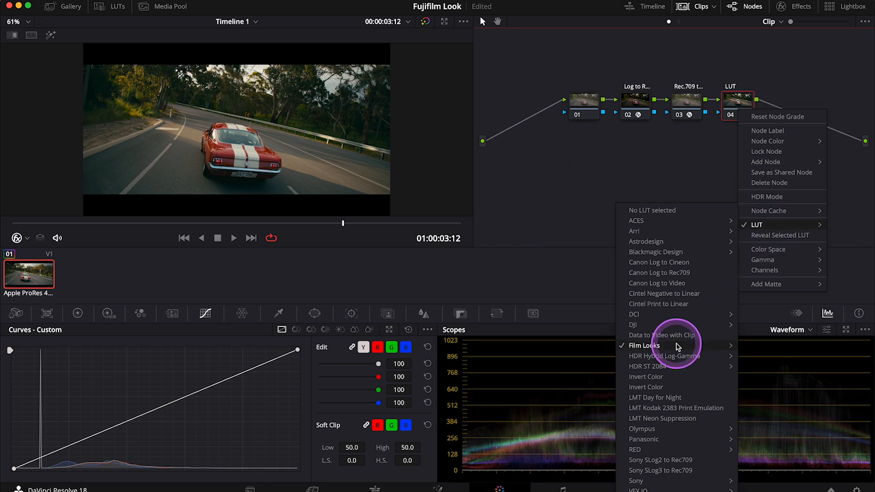
pyautogui.moveTo(663, 346)
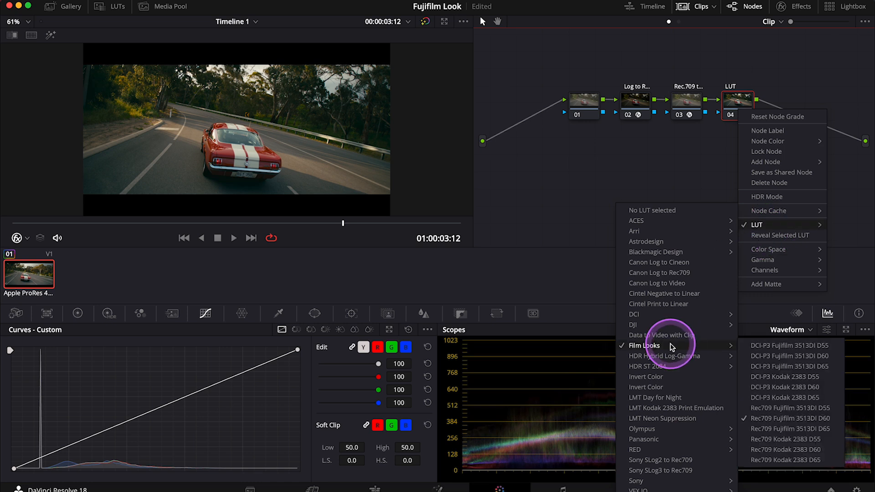
pyautogui.click(769, 429)
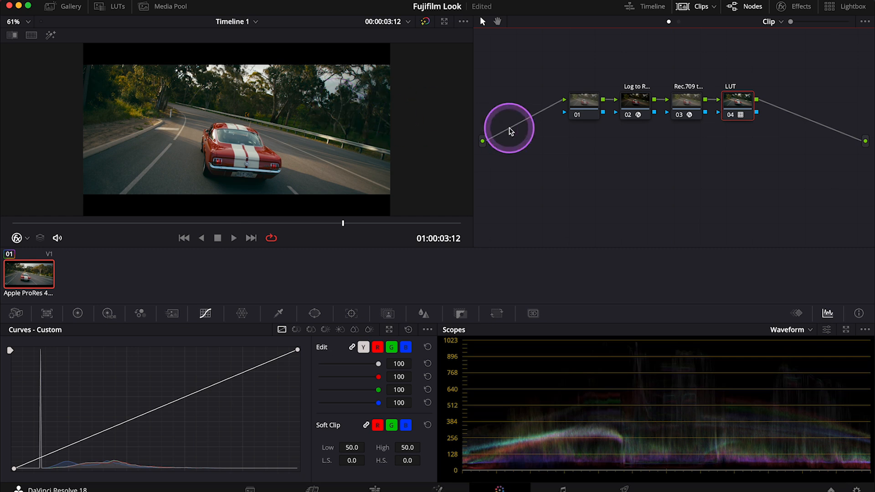
# Switch the LUT on node 04 back to Rec709 Fujifilm 3513DI D55.
pyautogui.rightClick(739, 107)
pyautogui.moveTo(757, 220)
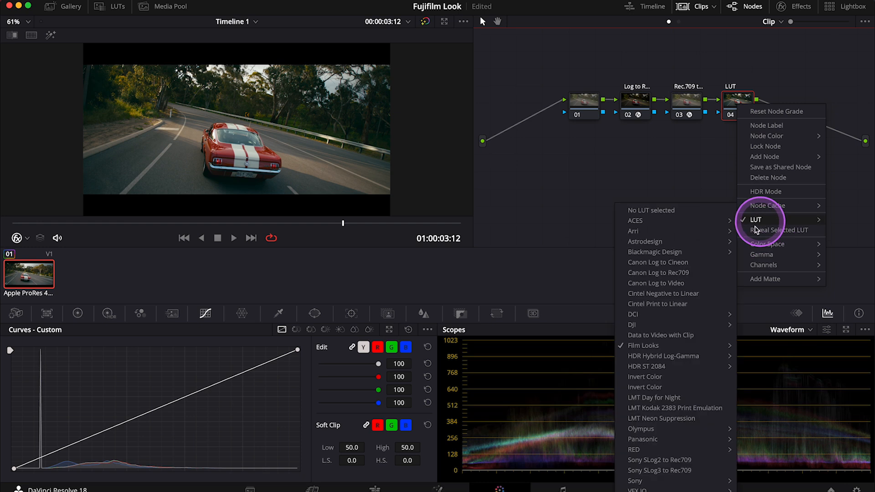
pyautogui.moveTo(678, 346)
pyautogui.click(803, 409)
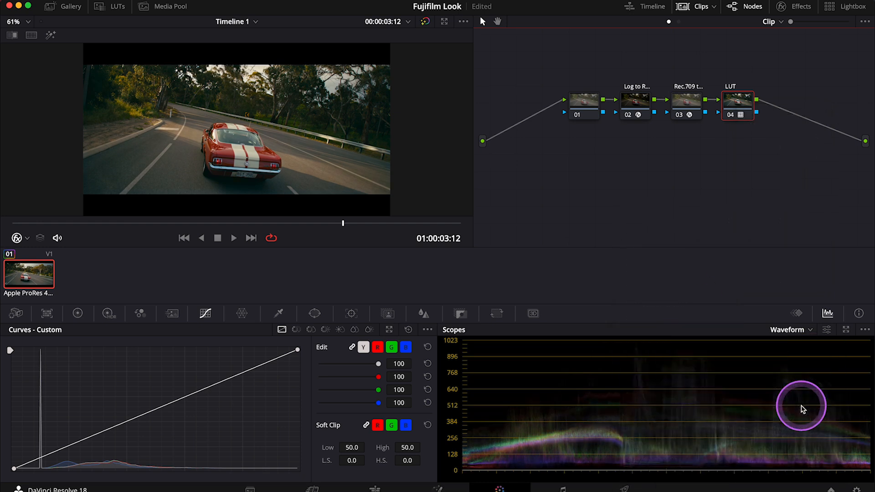
# Combine nodes 03 and 04 into a compound node, and toggle it off and on to compare the look.
pyautogui.moveTo(777, 160); pyautogui.dragTo(705, 104)
pyautogui.rightClick(690, 96)
pyautogui.click(707, 310)
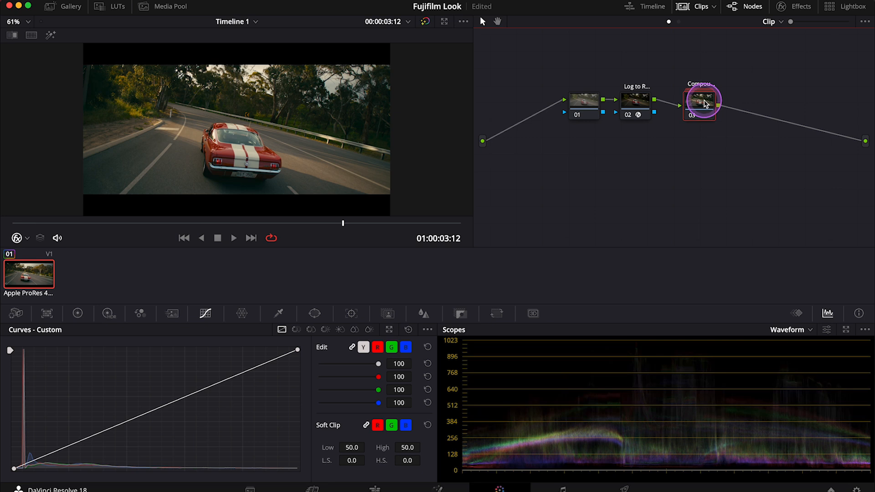
pyautogui.click(692, 116)
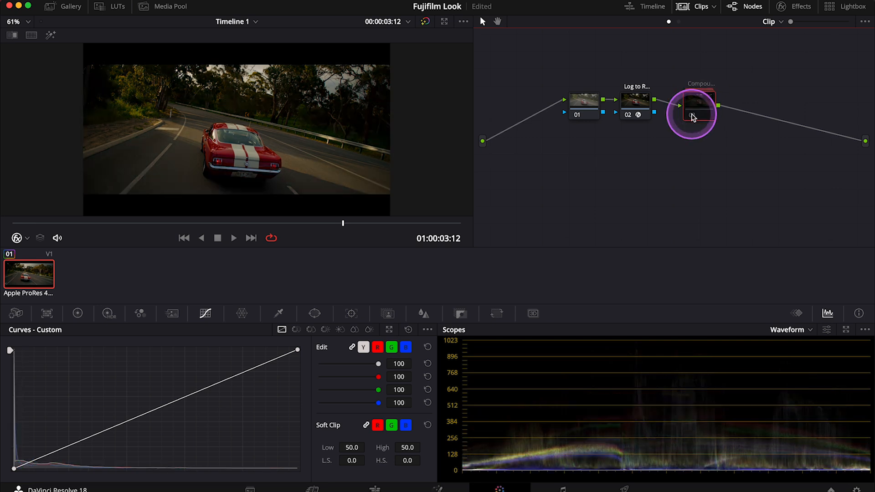
pyautogui.click(692, 117)
# Set the Key Output gain of the compound node to 1.113.
pyautogui.click(691, 104)
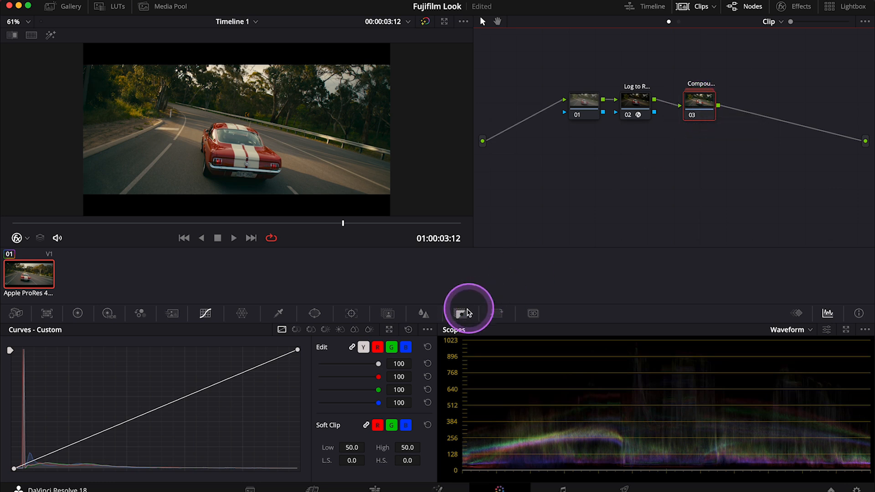
pyautogui.click(460, 314)
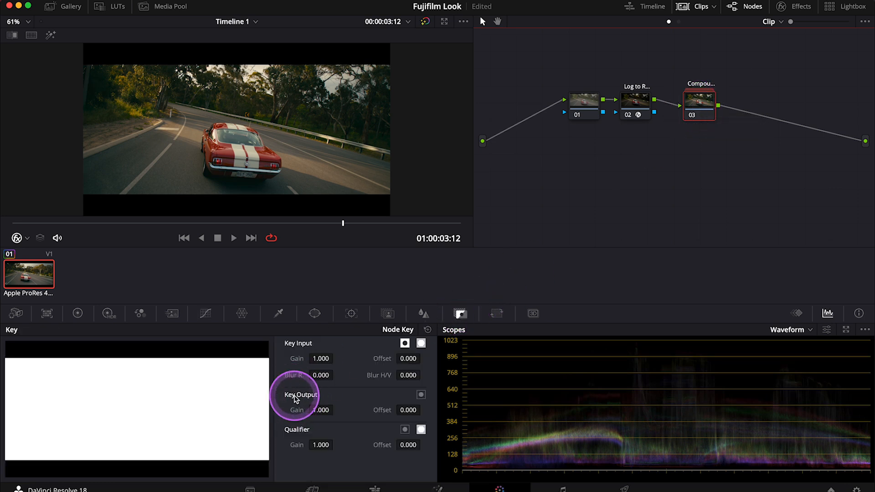
pyautogui.moveTo(326, 410); pyautogui.dragTo(802, 473)
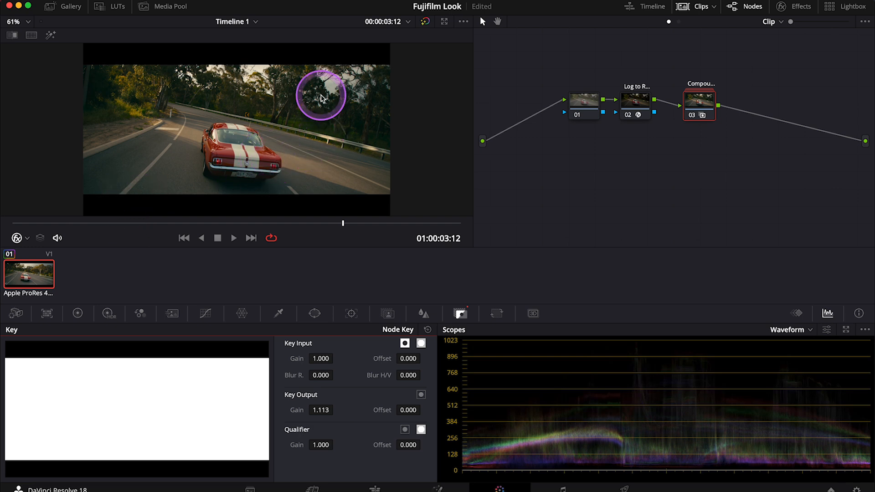
# Spread the nodes apart to make room between nodes 01 and 02, and label node 01 Exposure.
pyautogui.moveTo(747, 139); pyautogui.dragTo(773, 102)
pyautogui.click(590, 105)
pyautogui.moveTo(591, 104); pyautogui.dragTo(528, 101)
pyautogui.rightClick(528, 103)
pyautogui.click(545, 122)
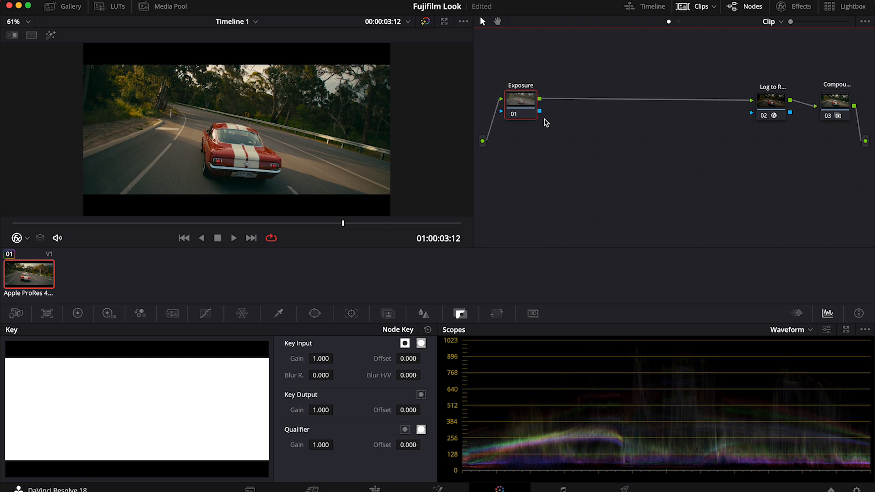
# On the Exposure node, set the contrast to 1.174, gain to 1.02, and both lift and gamma to -0.01.
pyautogui.click(78, 313)
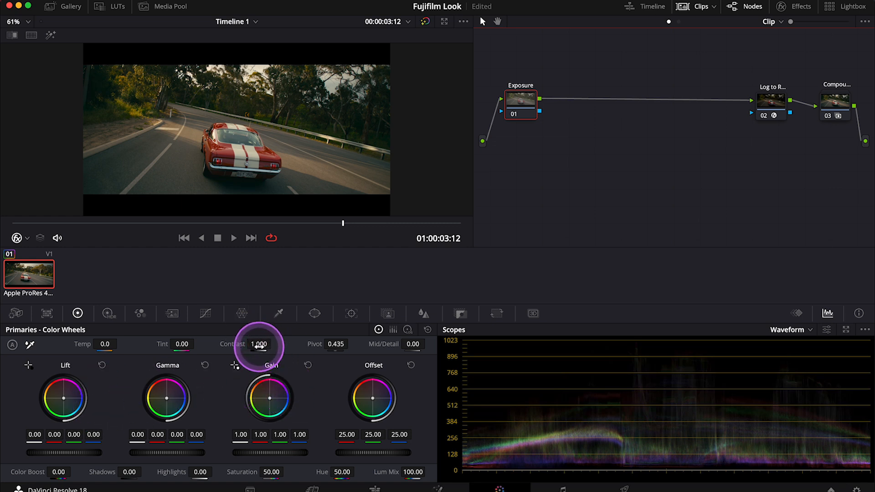
pyautogui.moveTo(259, 345); pyautogui.dragTo(303, 356)
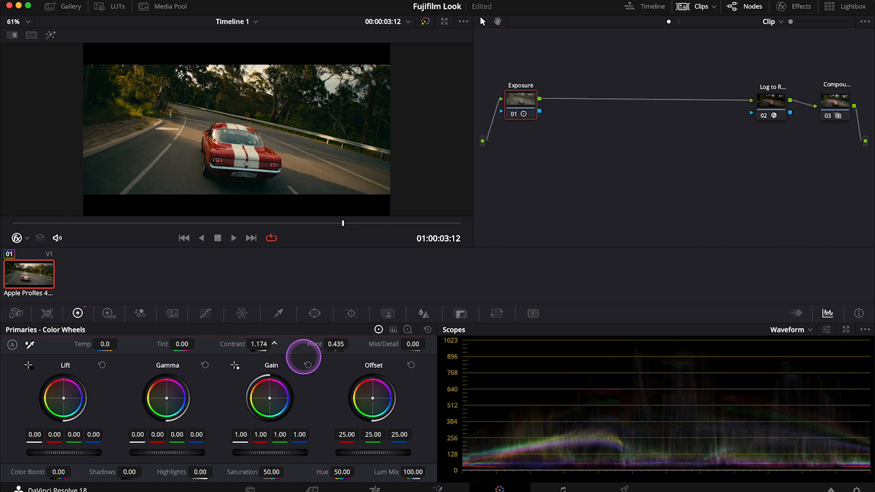
pyautogui.moveTo(254, 451)
pyautogui.mouseDown()
pyautogui.moveTo(273, 453)
pyautogui.moveTo(249, 458)
pyautogui.moveTo(264, 452)
pyautogui.mouseUp()
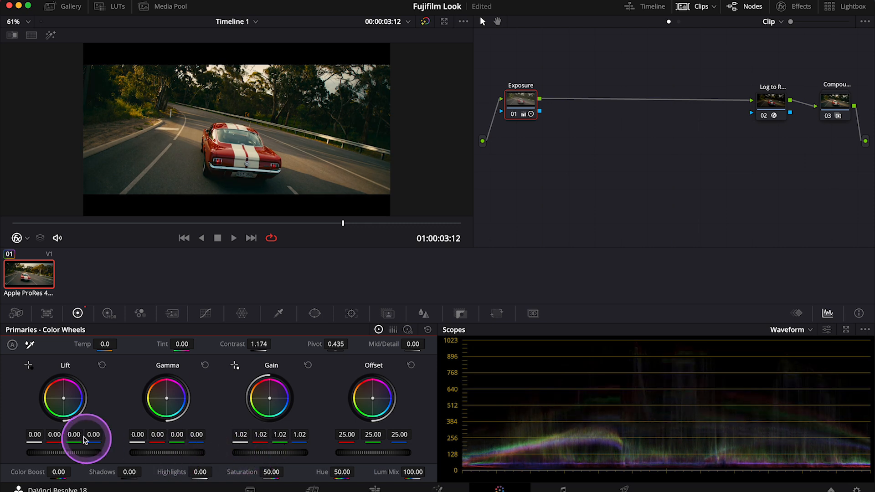
pyautogui.moveTo(59, 454); pyautogui.dragTo(43, 442)
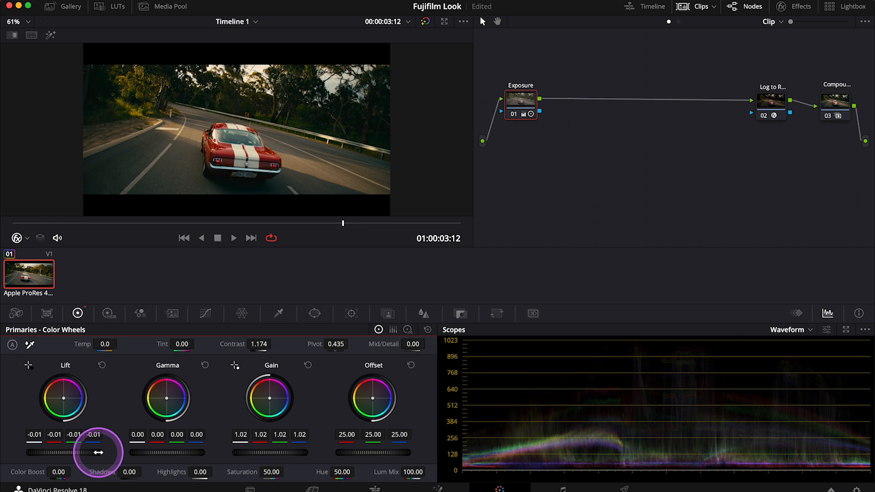
pyautogui.moveTo(172, 445); pyautogui.dragTo(120, 450)
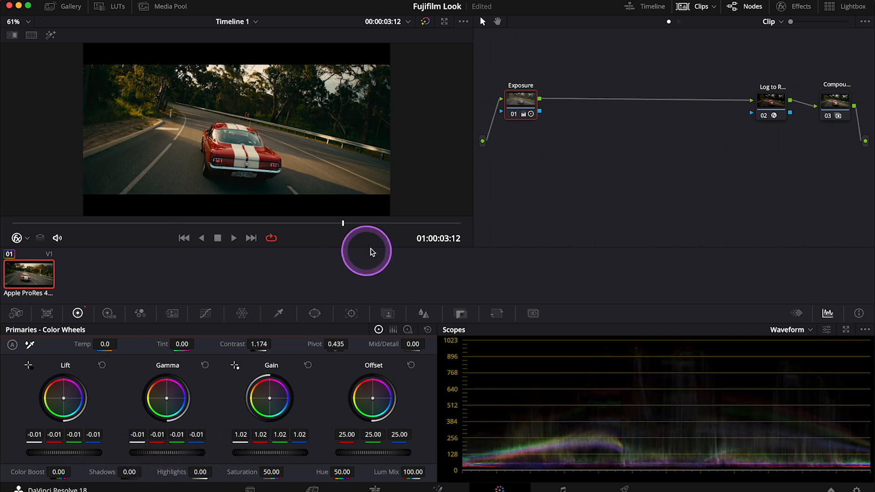
# Move the playhead to 01:00:01:19 and switch off the Exposure node to compare the image without its adjustments.
pyautogui.click(333, 229)
pyautogui.moveTo(333, 228); pyautogui.dragTo(181, 185)
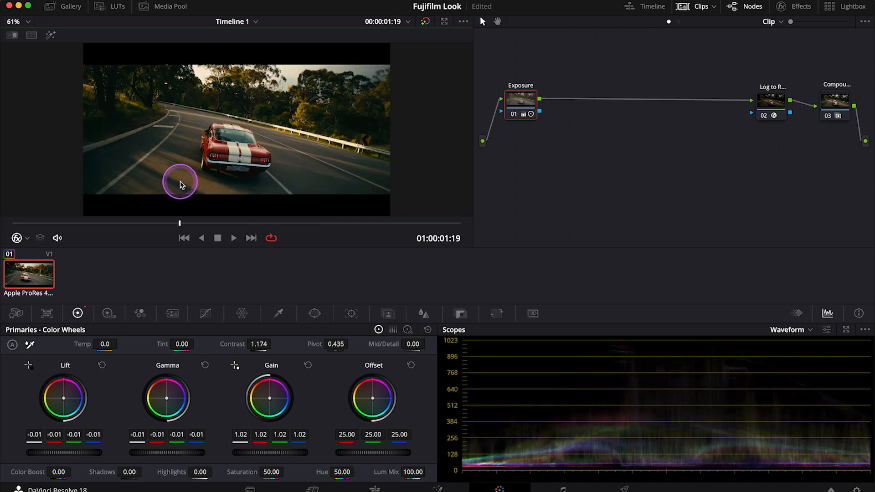
pyautogui.click(516, 112)
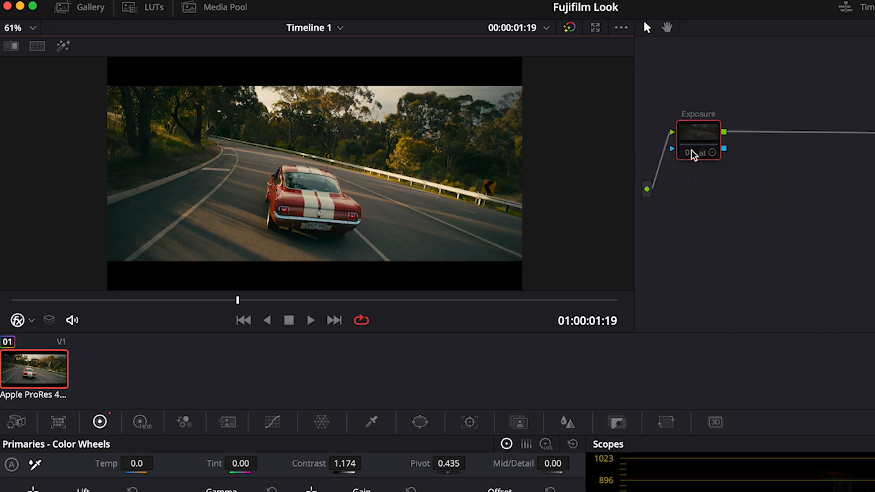